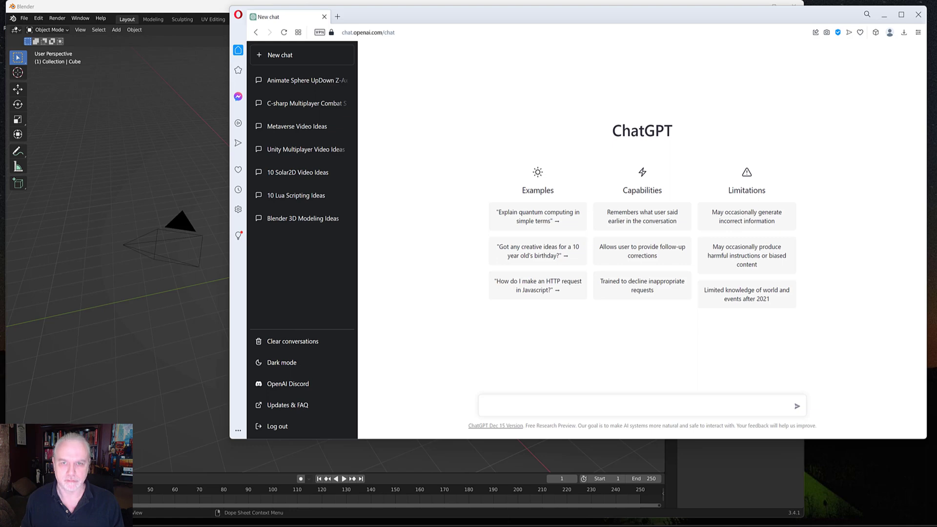
- Send ChatGPT the prepared prompt asking for a script animating a sphere up and down on Z
{"action": "left_click", "coordinate": [719, 405]}
{"action": "type", "text": "Using blender python script, create a sphere and animate it moving up and down on the z-axis"}
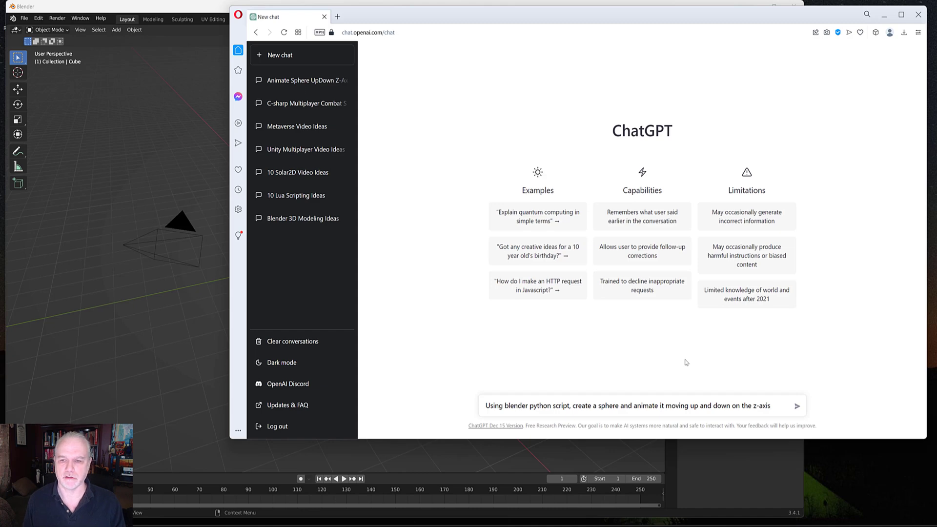
{"action": "key", "text": "Return"}
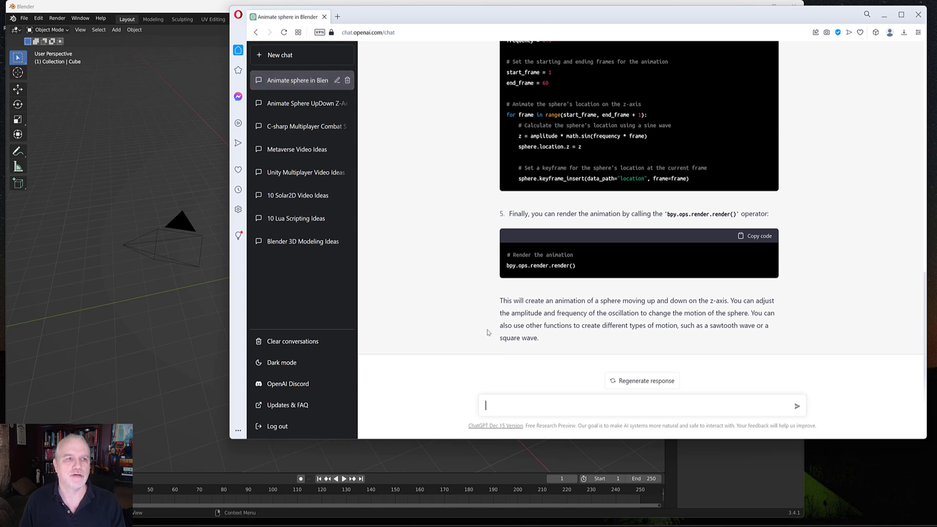
{"action": "scroll", "coordinate": [482, 331], "scroll_direction": "up", "scroll_amount": 4}
{"action": "scroll", "coordinate": [483, 330], "scroll_direction": "up", "scroll_amount": 4}
{"action": "scroll", "coordinate": [485, 330], "scroll_direction": "up", "scroll_amount": 4}
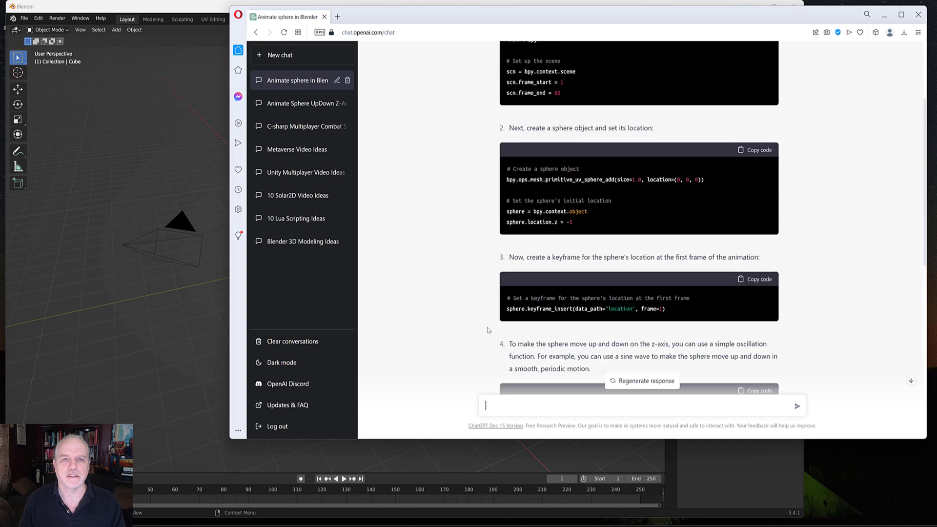
{"action": "scroll", "coordinate": [487, 330], "scroll_direction": "up", "scroll_amount": 4}
{"action": "scroll", "coordinate": [488, 330], "scroll_direction": "down", "scroll_amount": 3}
{"action": "scroll", "coordinate": [484, 326], "scroll_direction": "down", "scroll_amount": 2}
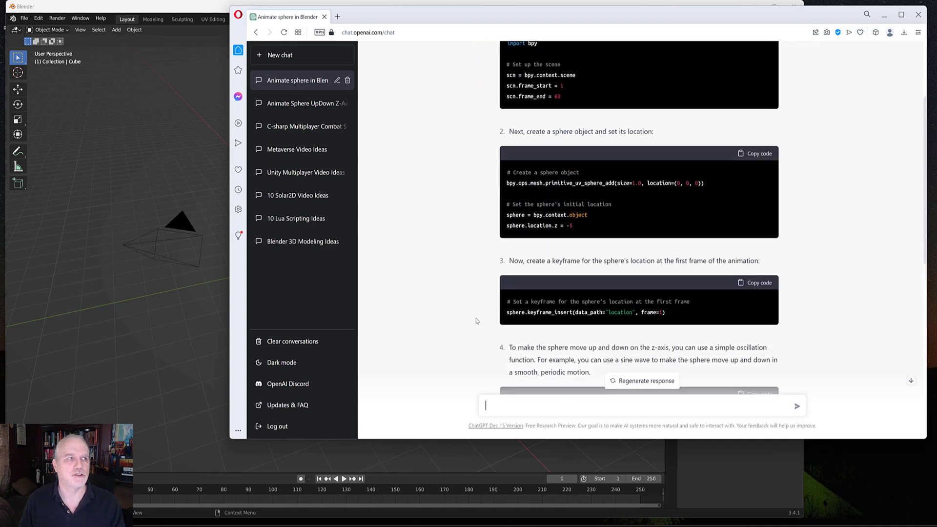
{"action": "scroll", "coordinate": [461, 296], "scroll_direction": "up", "scroll_amount": 1}
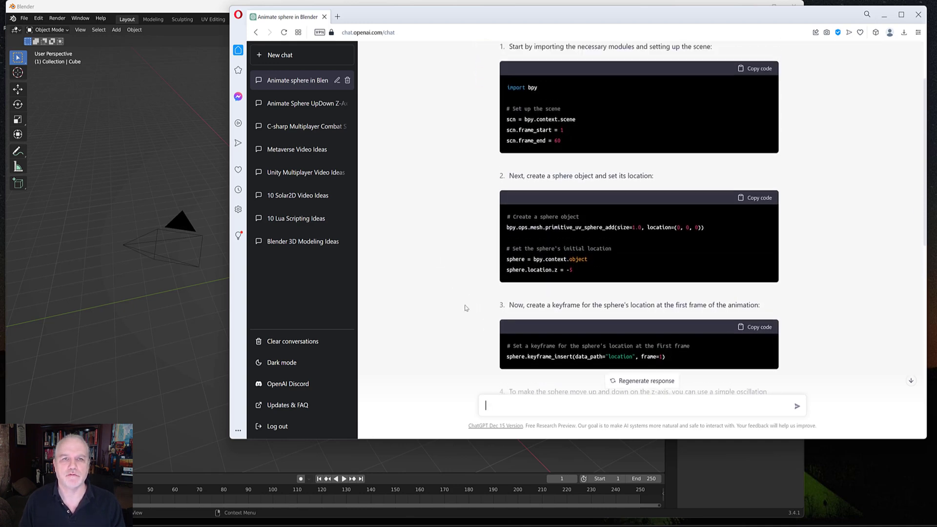
- Copy the scene setup code block from the answer and bring Blender forward
{"action": "left_click", "coordinate": [762, 70]}
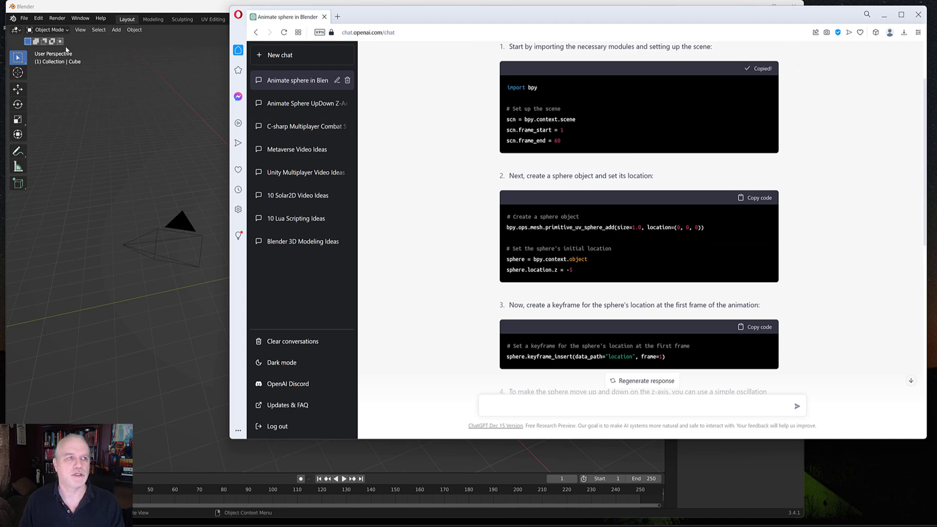
{"action": "left_click", "coordinate": [152, 9]}
- Create a new text named Sphere_move and paste the setup code into it
{"action": "left_click", "coordinate": [452, 19]}
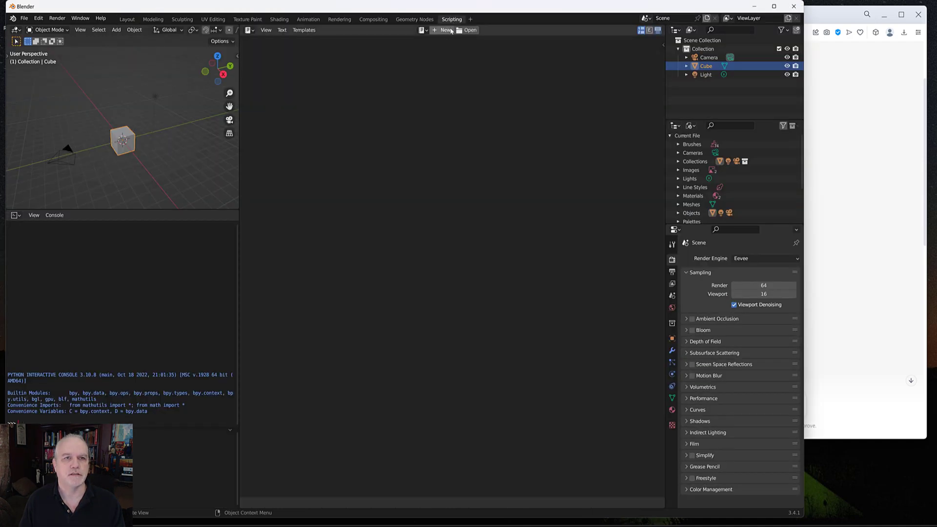
{"action": "double_click", "coordinate": [437, 32]}
{"action": "type", "text": "Sphere_move"}
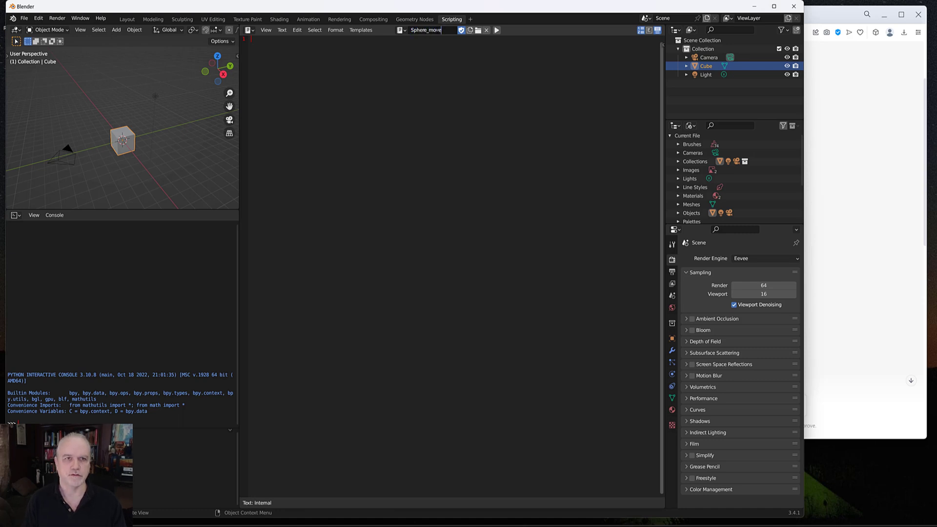
{"action": "key", "text": "Return"}
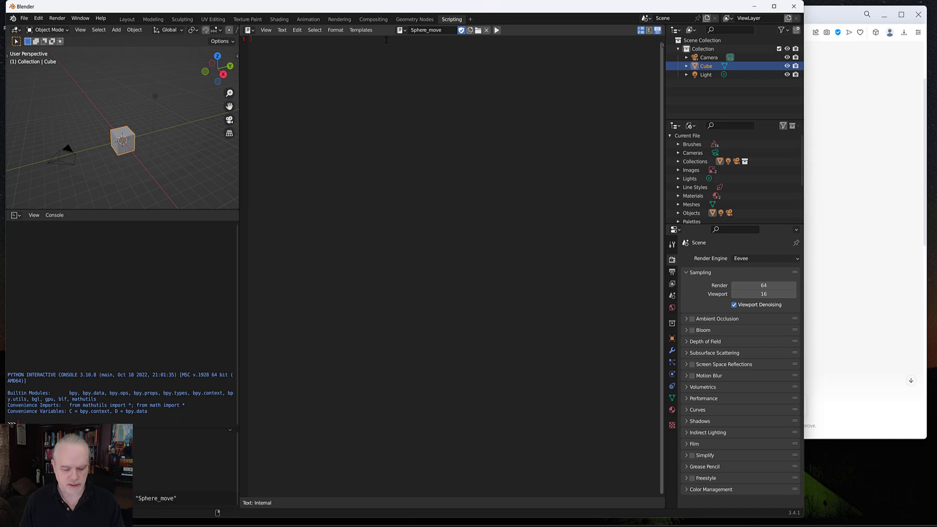
{"action": "key", "text": "ctrl+v"}
- Paste the remaining ChatGPT code blocks, including the oscillation code, into Sphere_move
{"action": "key", "text": "alt+Tab"}
{"action": "key", "text": "alt+Tab"}
{"action": "key", "text": "ctrl+v"}
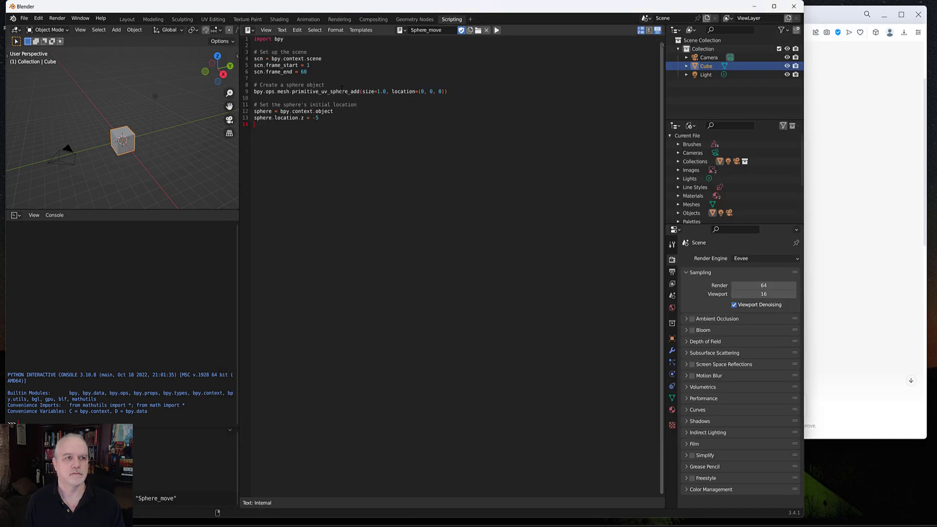
{"action": "key", "text": "alt+Tab"}
{"action": "key", "text": "alt+Tab"}
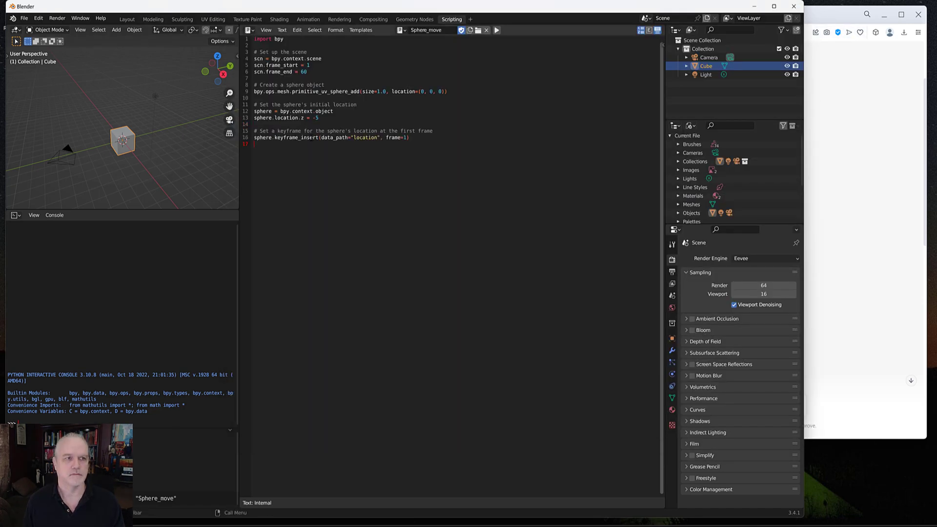
{"action": "key", "text": "alt+Tab"}
{"action": "scroll", "coordinate": [638, 220], "scroll_direction": "down", "scroll_amount": 4}
{"action": "key", "text": "alt+Tab"}
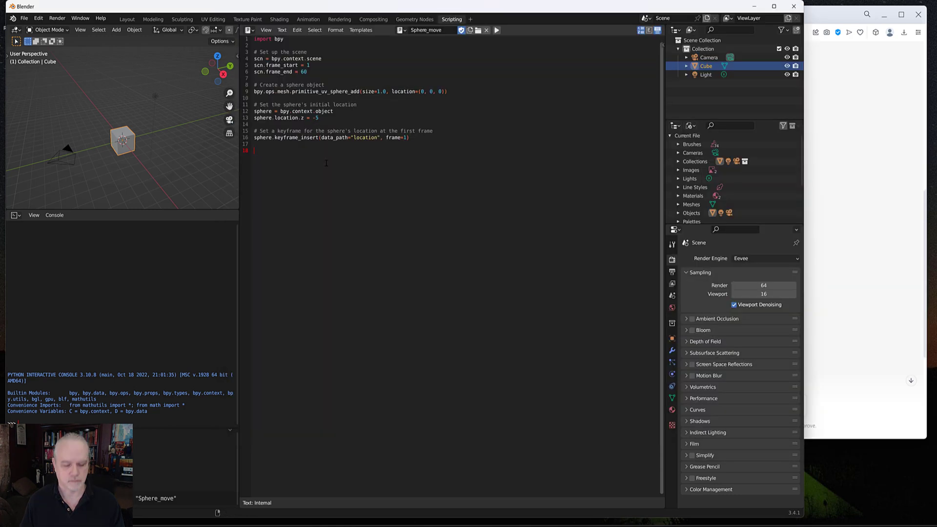
{"action": "key", "text": "alt+Tab"}
{"action": "scroll", "coordinate": [687, 156], "scroll_direction": "down", "scroll_amount": 4}
{"action": "key", "text": "alt+Tab"}
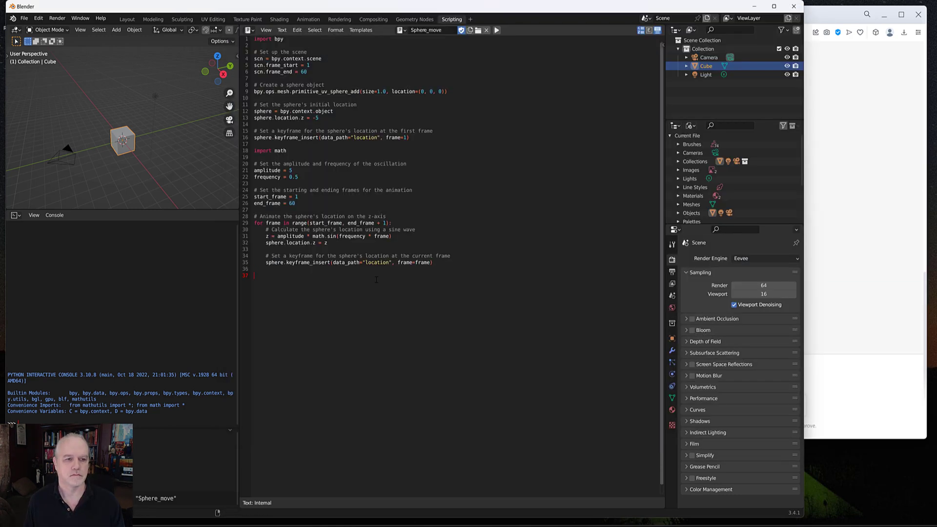
- Run Sphere_move, fix size=1.0 to radius=1.0 after the error, and run it again
{"action": "left_click", "coordinate": [496, 30]}
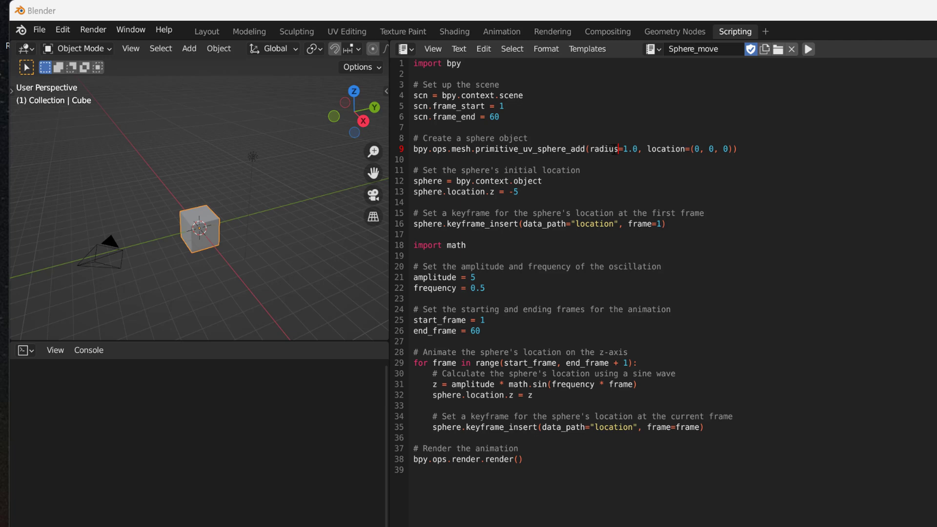
{"action": "left_click", "coordinate": [809, 48]}
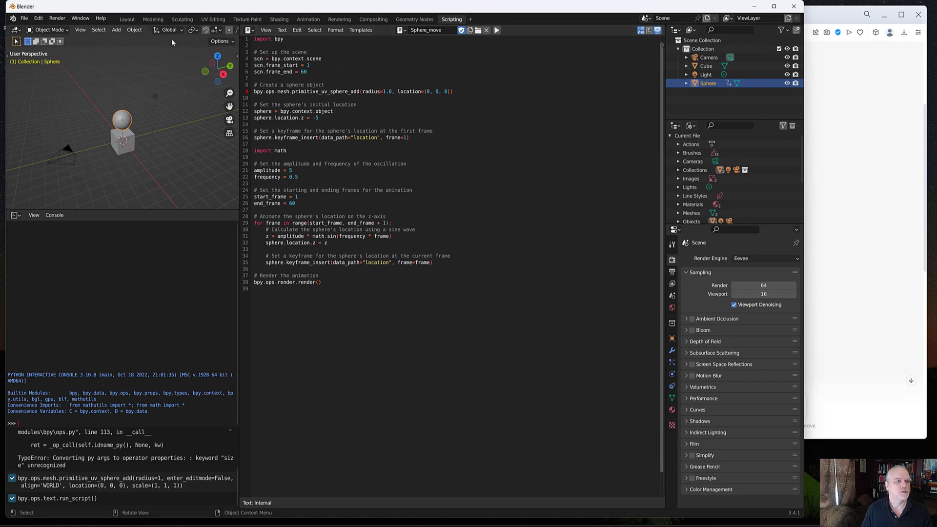
- Delete the cube in the Layout view and scrub frames to preview the sphere's Z motion
{"action": "left_click", "coordinate": [130, 19]}
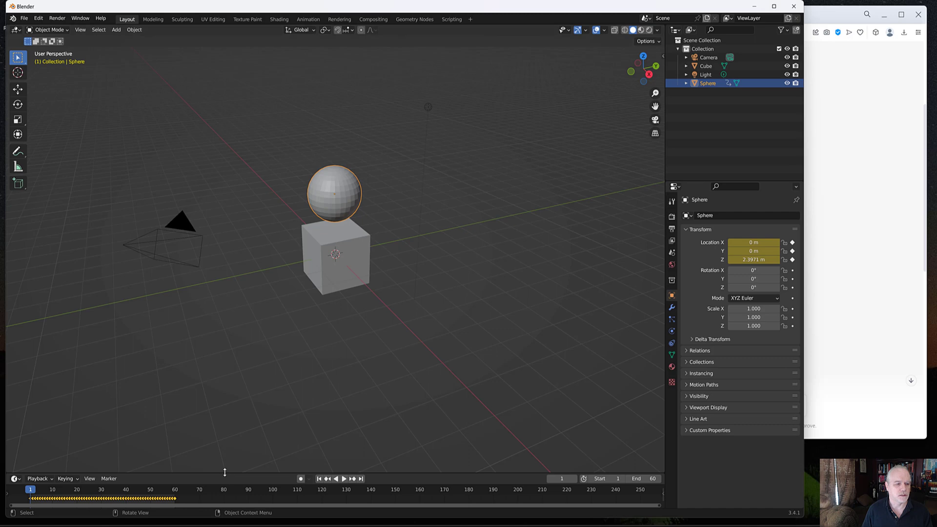
{"action": "left_click_drag", "start_coordinate": [225, 473], "coordinate": [232, 410]}
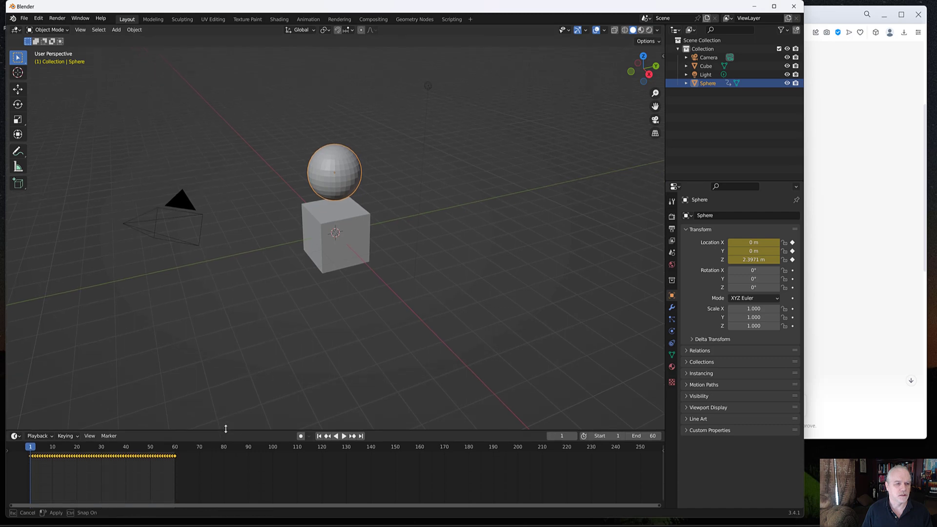
{"action": "left_click", "coordinate": [327, 258]}
{"action": "key", "text": "x"}
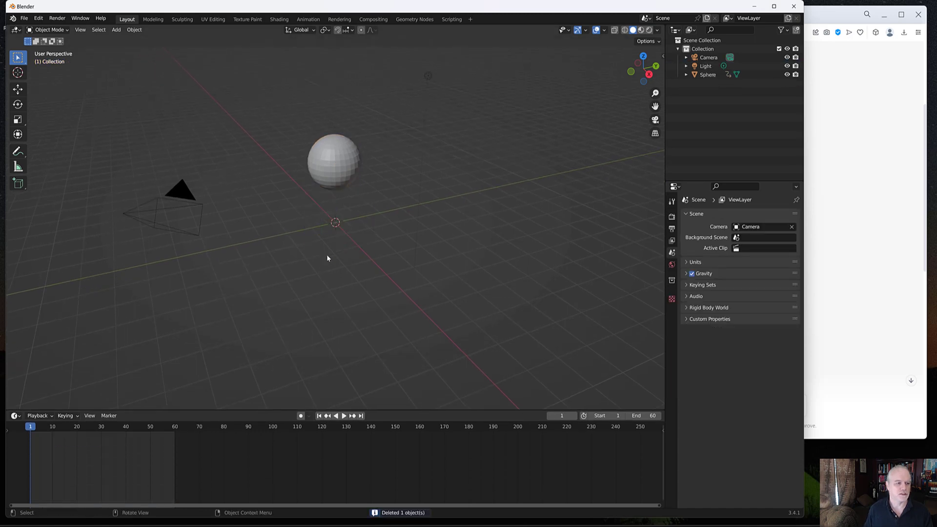
{"action": "mouse_move", "coordinate": [32, 429]}
{"action": "left_mouse_down"}
{"action": "mouse_move", "coordinate": [130, 434]}
{"action": "mouse_move", "coordinate": [42, 439]}
{"action": "mouse_move", "coordinate": [55, 438]}
{"action": "left_mouse_up"}
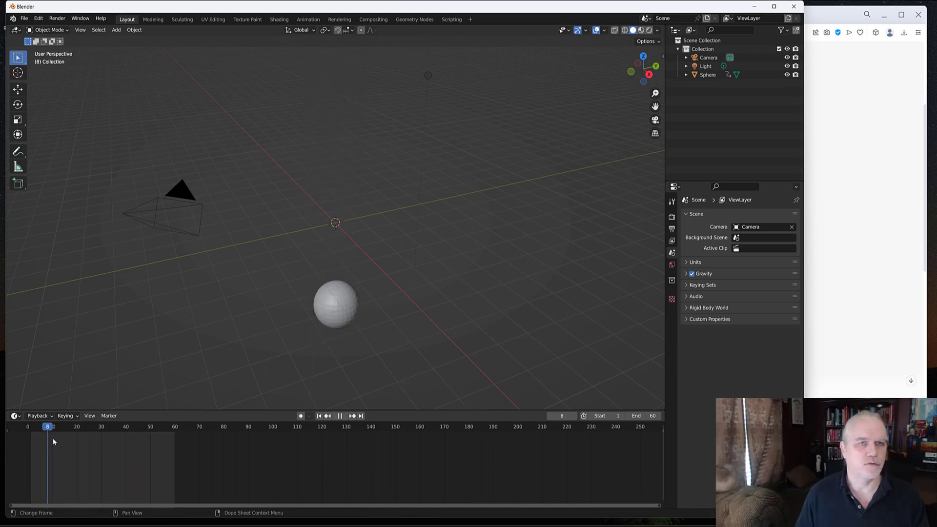
{"action": "left_click", "coordinate": [452, 19]}
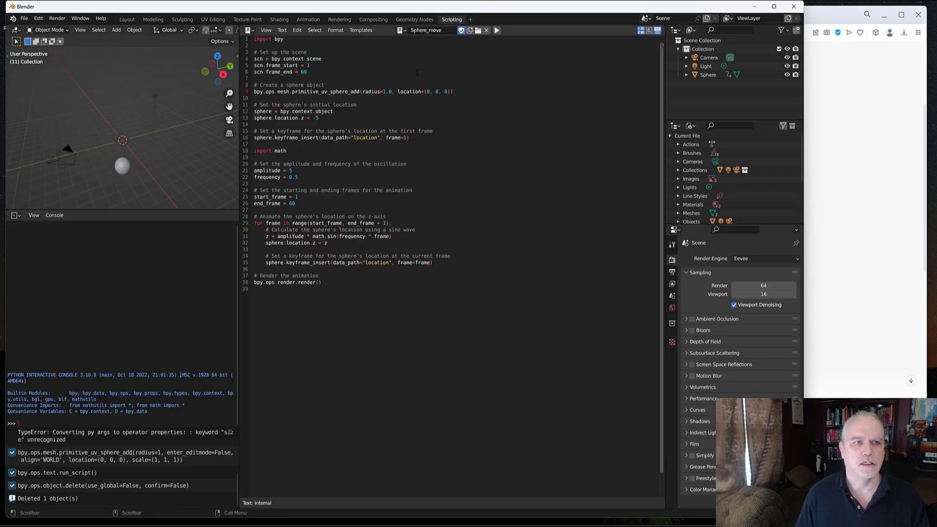
{"action": "left_click", "coordinate": [814, 21]}
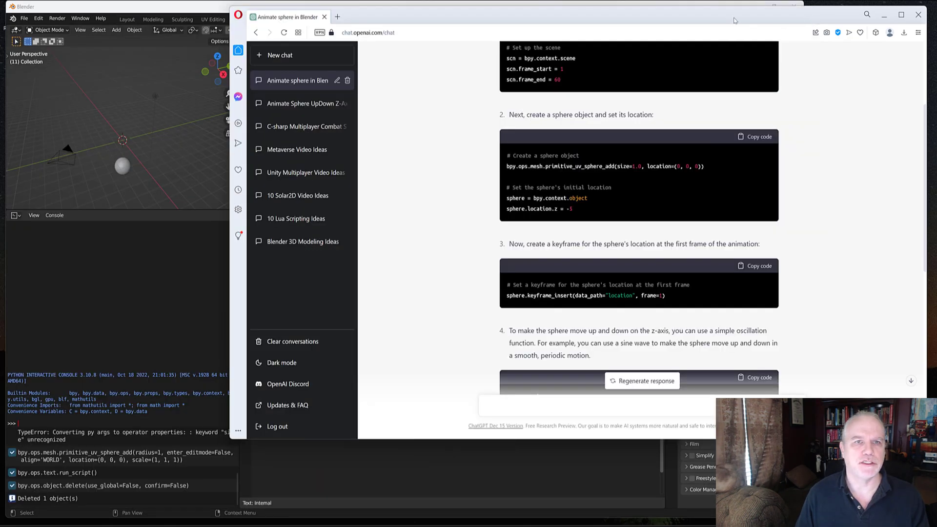
{"action": "scroll", "coordinate": [465, 262], "scroll_direction": "up", "scroll_amount": 5}
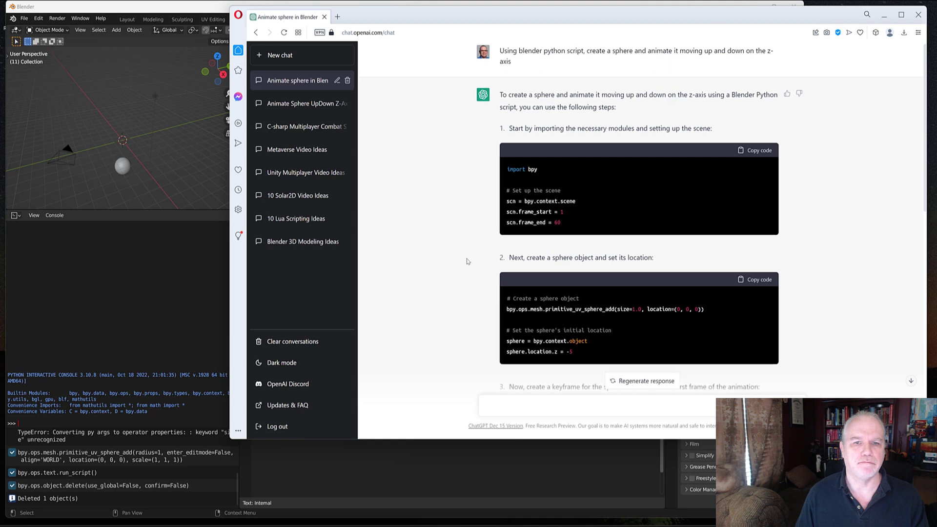
{"action": "scroll", "coordinate": [465, 261], "scroll_direction": "down", "scroll_amount": 4}
{"action": "mouse_move", "coordinate": [489, 22]}
{"action": "left_mouse_down"}
{"action": "mouse_move", "coordinate": [494, 79]}
{"action": "mouse_move", "coordinate": [864, 79]}
{"action": "left_mouse_up"}
{"action": "left_click", "coordinate": [440, 220]}
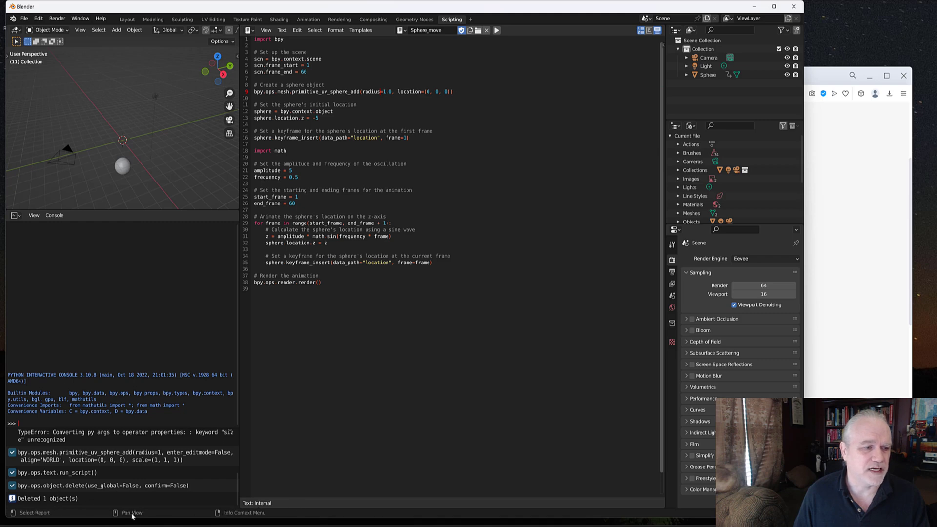
- Play back the 60-frame sphere animation in the Layout view
{"action": "left_click", "coordinate": [128, 19]}
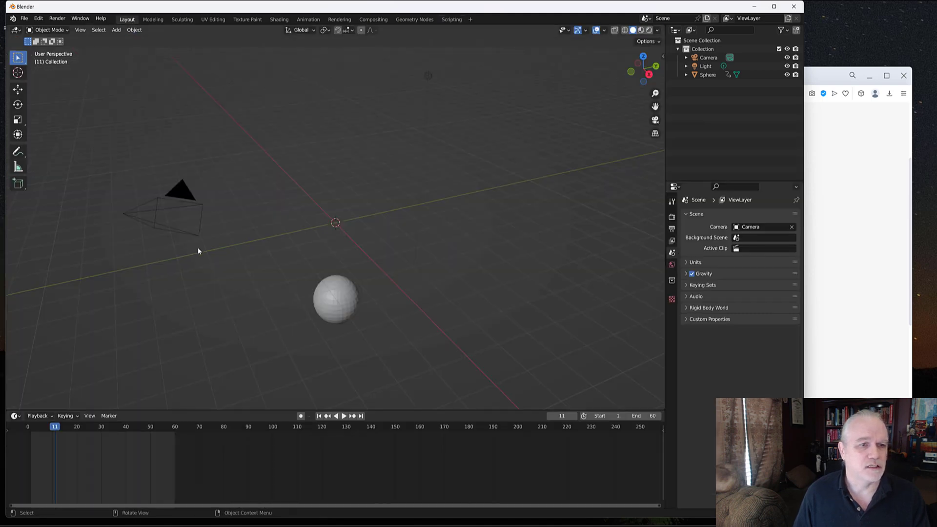
{"action": "left_click", "coordinate": [345, 416]}
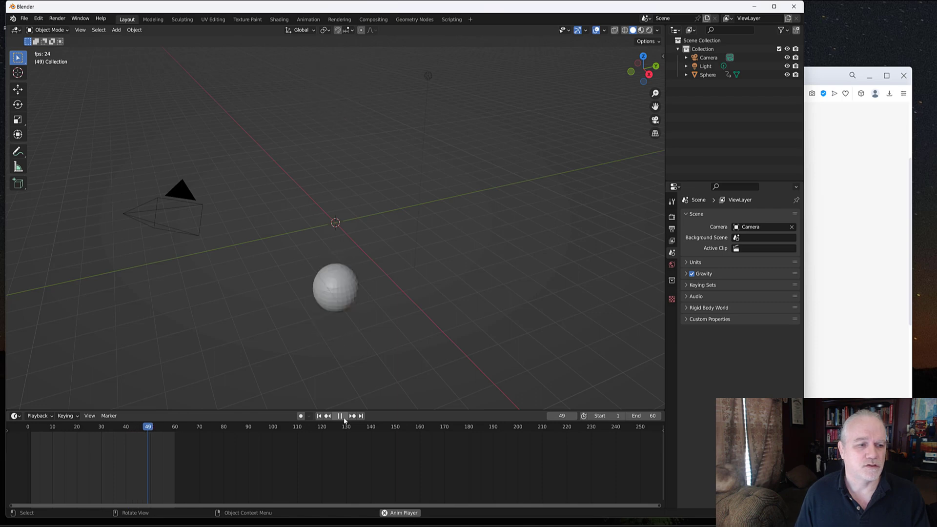